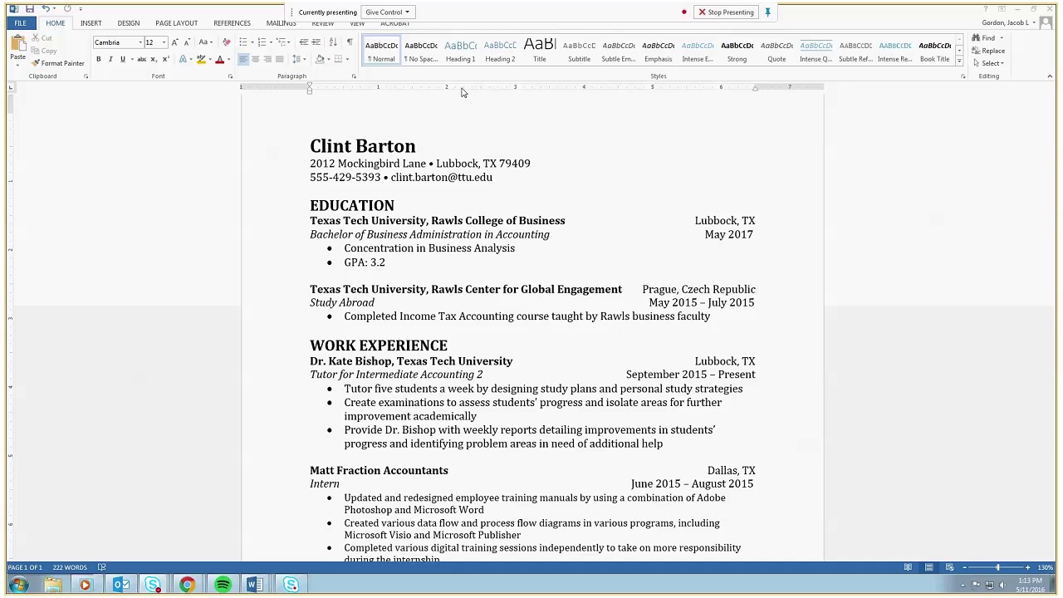
Turn the ruler off and back on
click(357, 23)
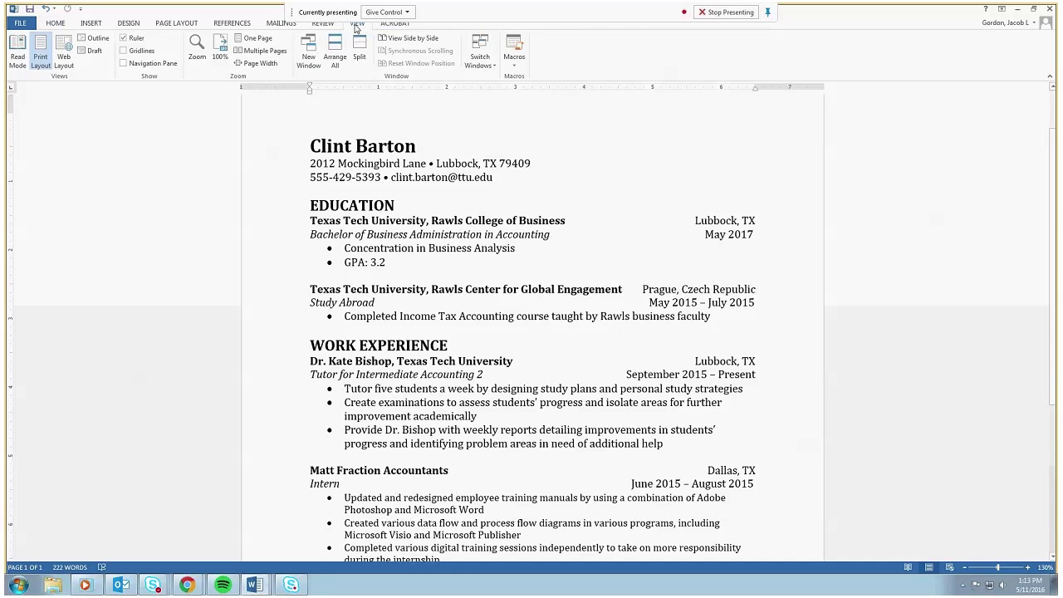
click(122, 39)
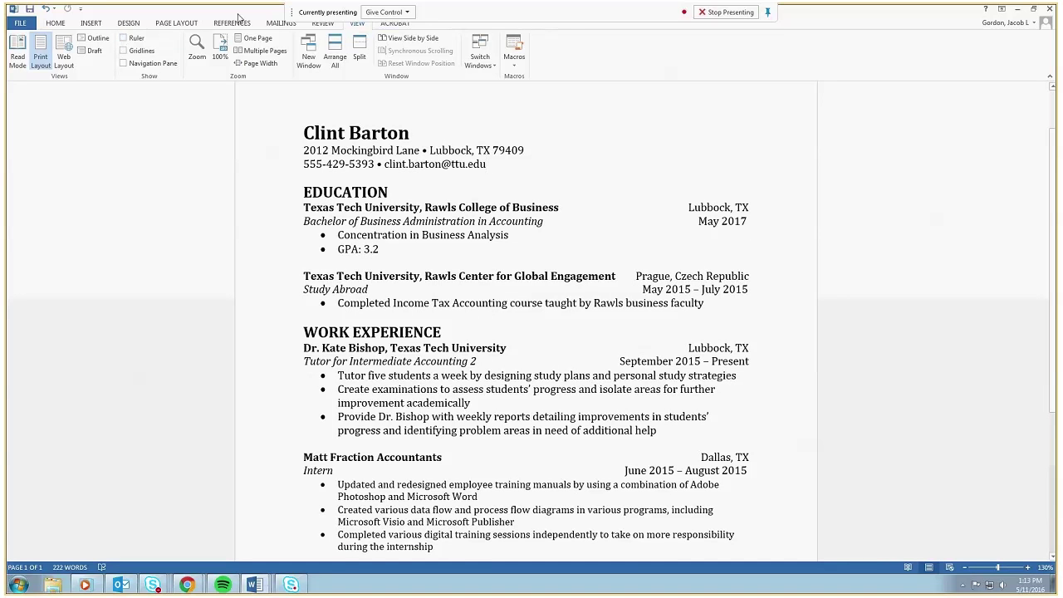
click(122, 39)
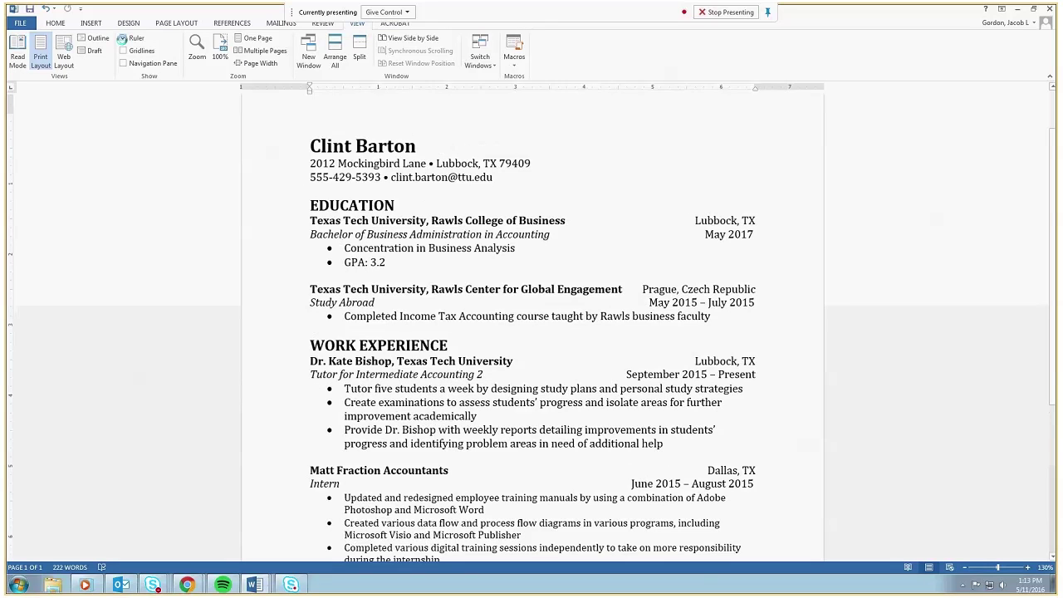
Choose the right-aligned tab type and remove the spacing before "Lubbock, TX" on the Rawls College of Business line
click(51, 24)
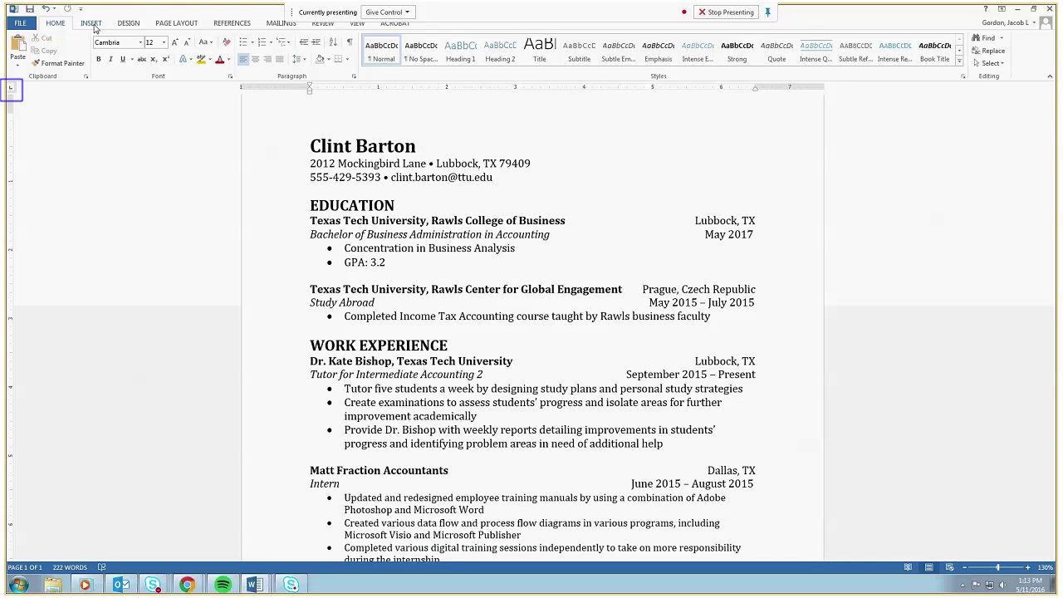
click(10, 91)
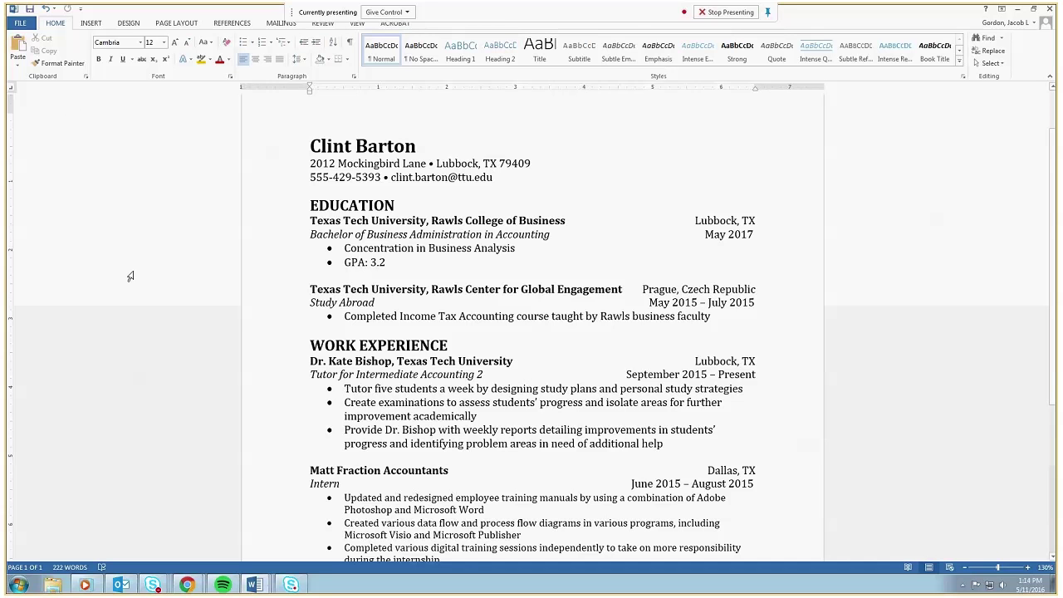
click(695, 222)
key(BackSpace)
key(BackSpace)
key(BackSpace)
key(BackSpace)
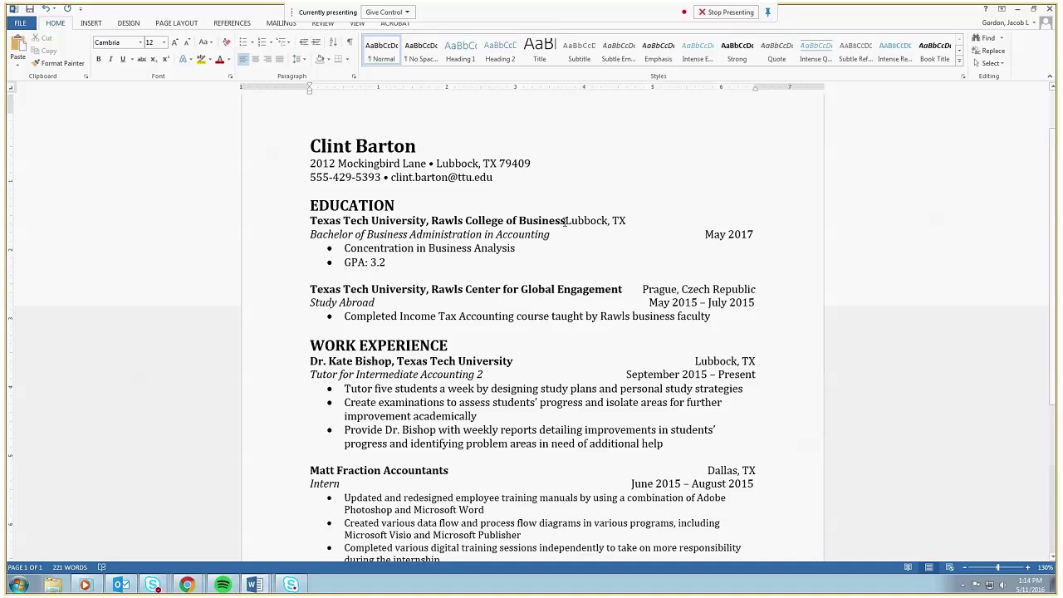
Remove the spacing before "May 2017" on the Bachelor of Business Administration line
click(705, 234)
key(BackSpace)
key(BackSpace)
key(BackSpace)
key(BackSpace)
key(BackSpace)
key(BackSpace)
key(BackSpace)
key(BackSpace)
key(BackSpace)
key(BackSpace)
key(BackSpace)
key(BackSpace)
key(BackSpace)
key(BackSpace)
key(BackSpace)
key(BackSpace)
key(BackSpace)
key(BackSpace)
key(BackSpace)
key(BackSpace)
key(BackSpace)
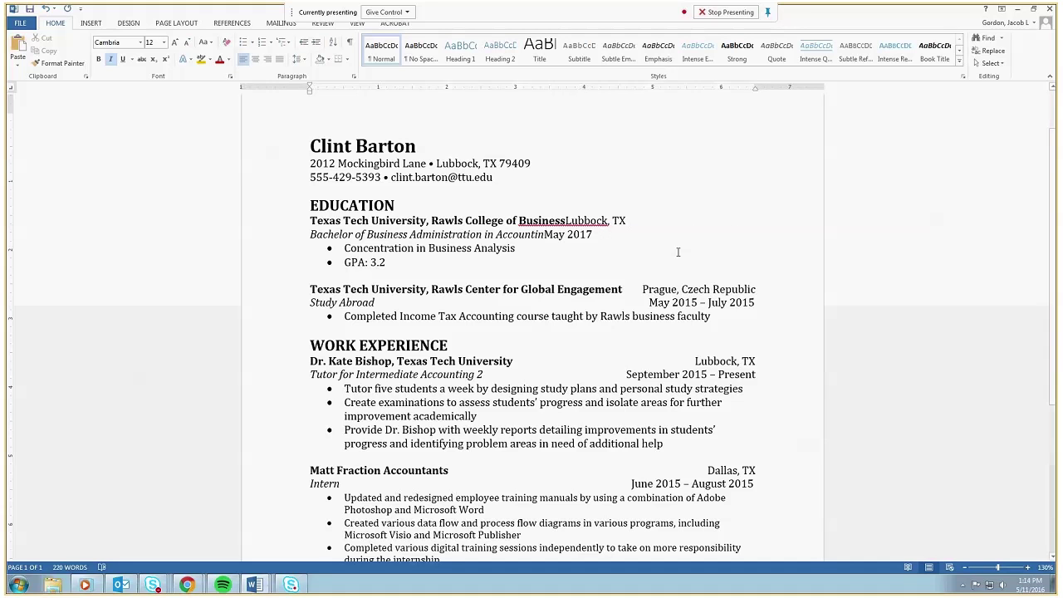
Set a right tab stop at the 6.5-inch right margin on the Rawls College of Business line and tab "Lubbock, TX" over to it
click(565, 220)
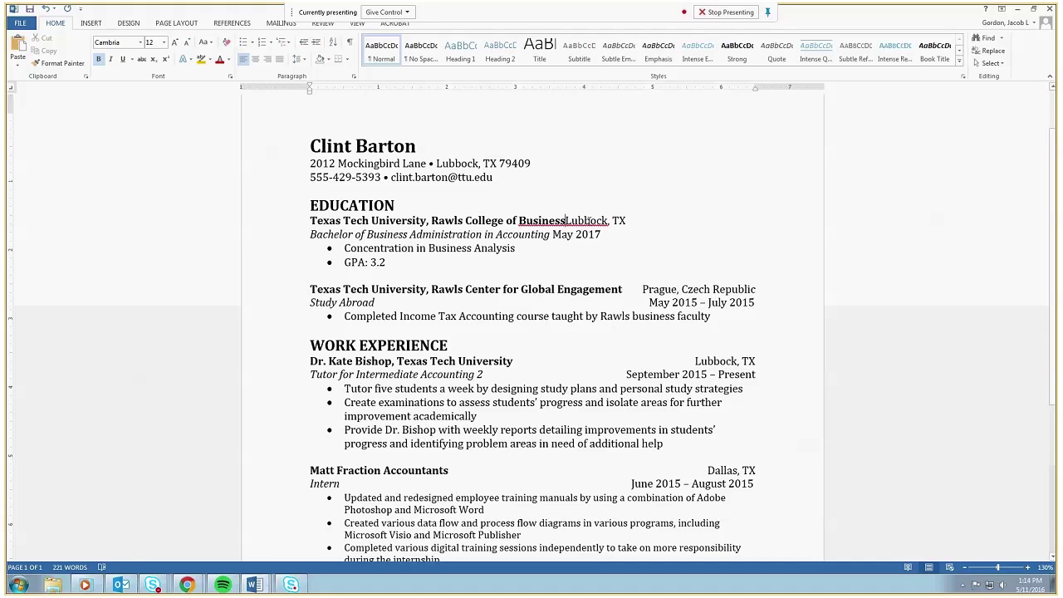
click(729, 90)
drag(728, 89, 756, 95)
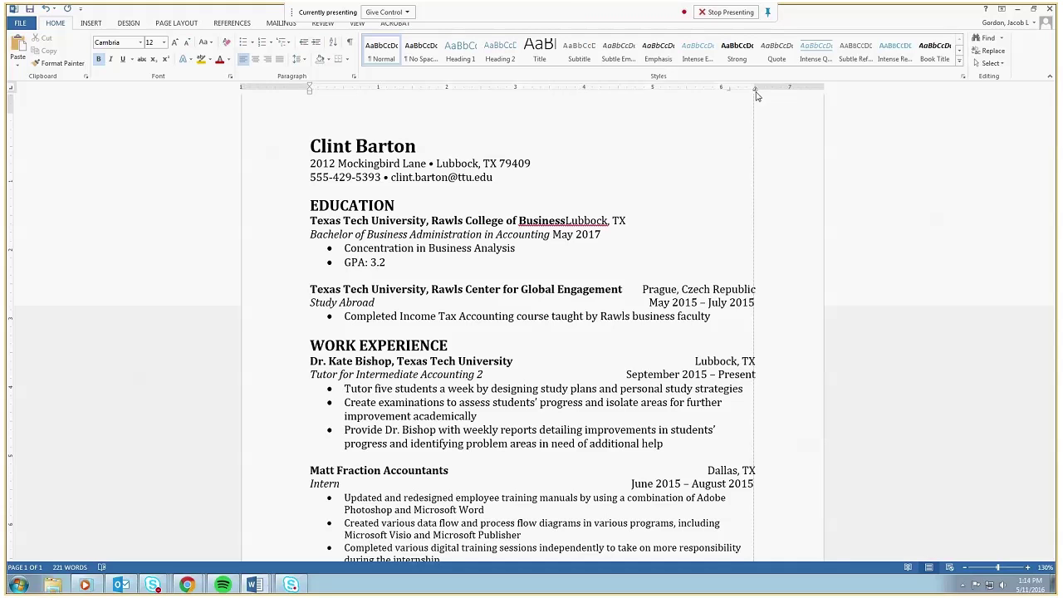
drag(756, 96, 755, 96)
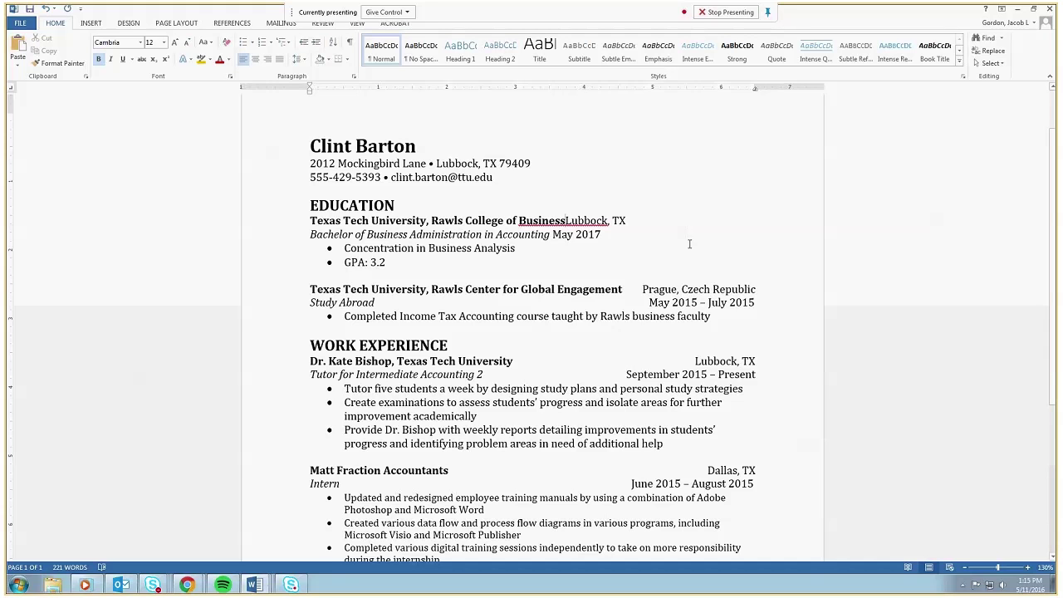
key(Tab)
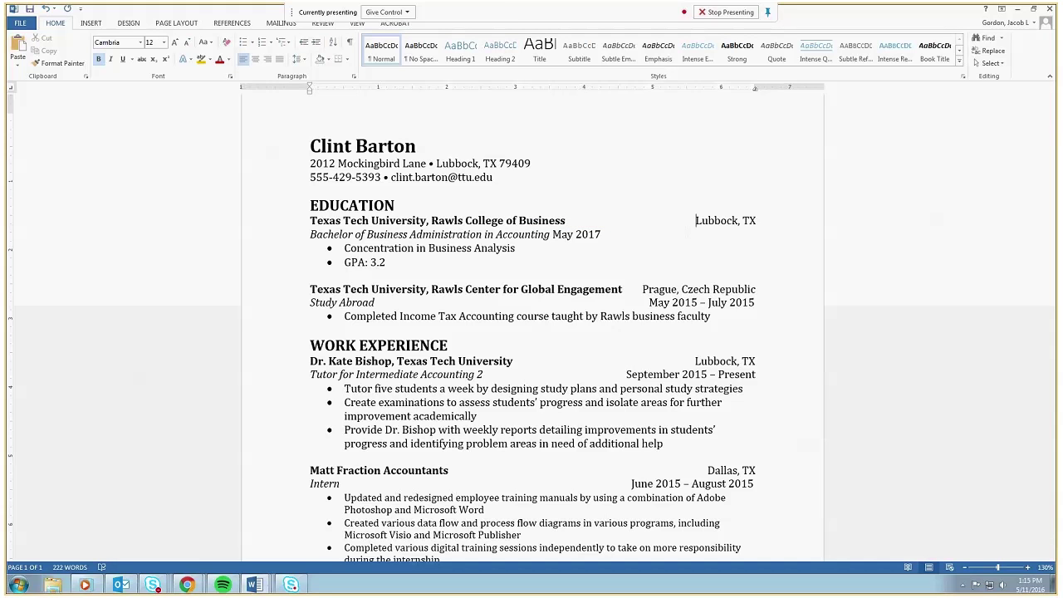
Remove the space before "May 2017" and align the date to a right tab stop at the right margin
click(554, 235)
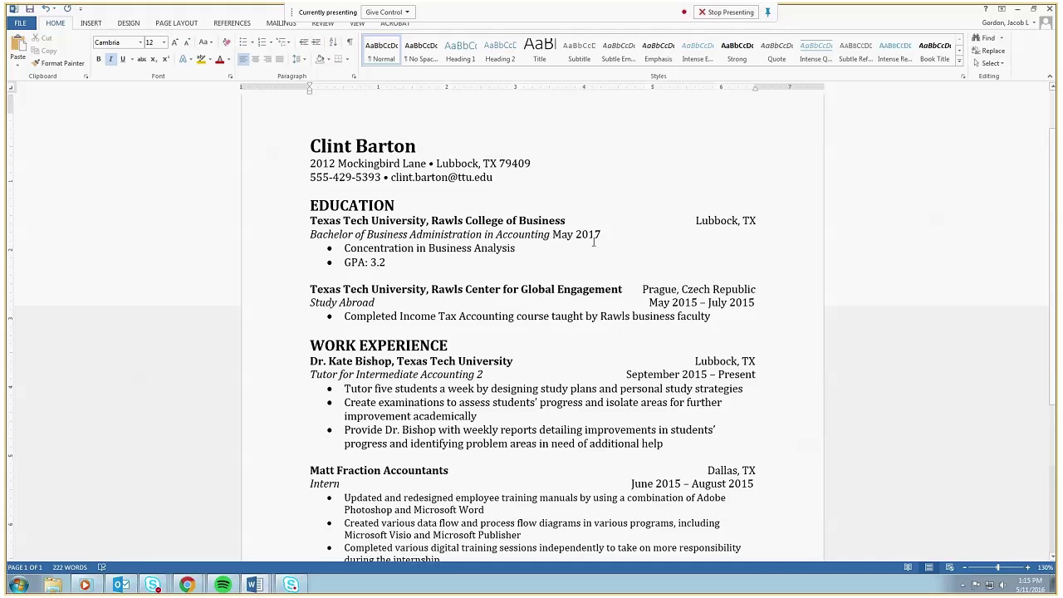
key(BackSpace)
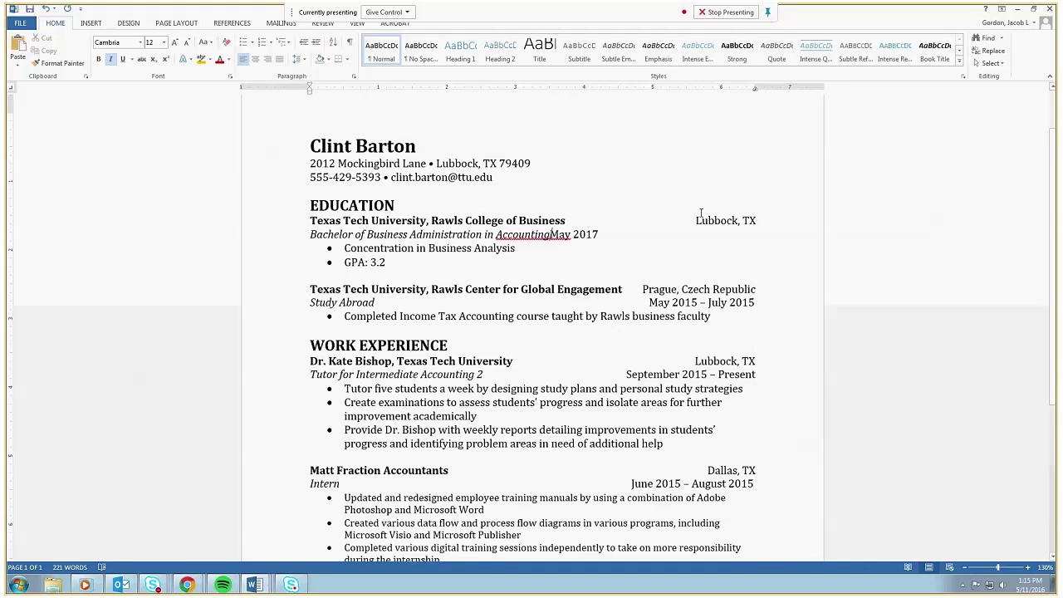
key(Tab)
Replace the spacing before "Prague, Czech Republic" with a tab to a right tab stop at the right margin
click(640, 289)
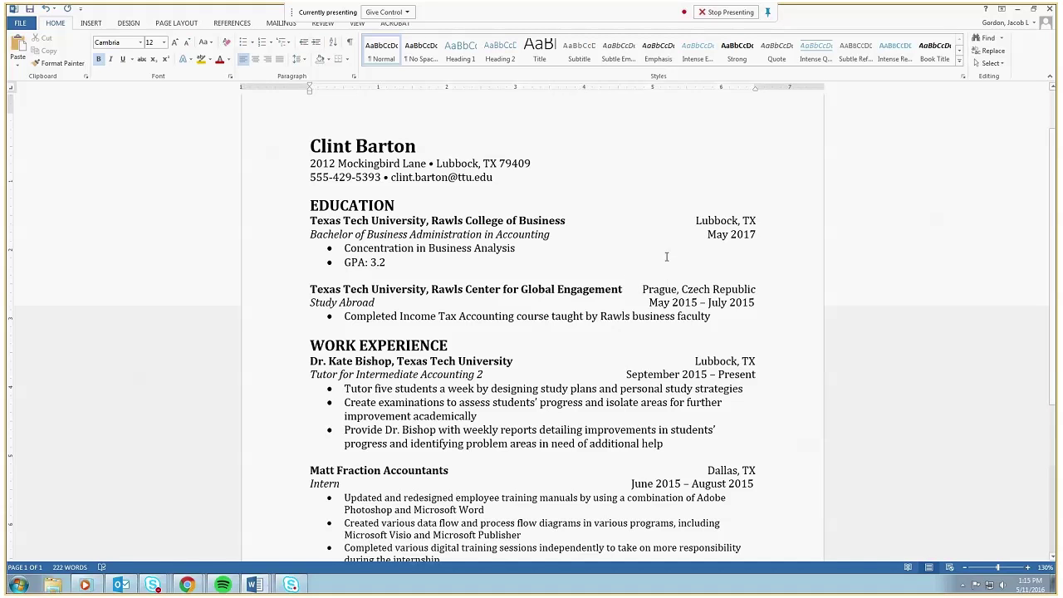
key(BackSpace)
key(BackSpace)
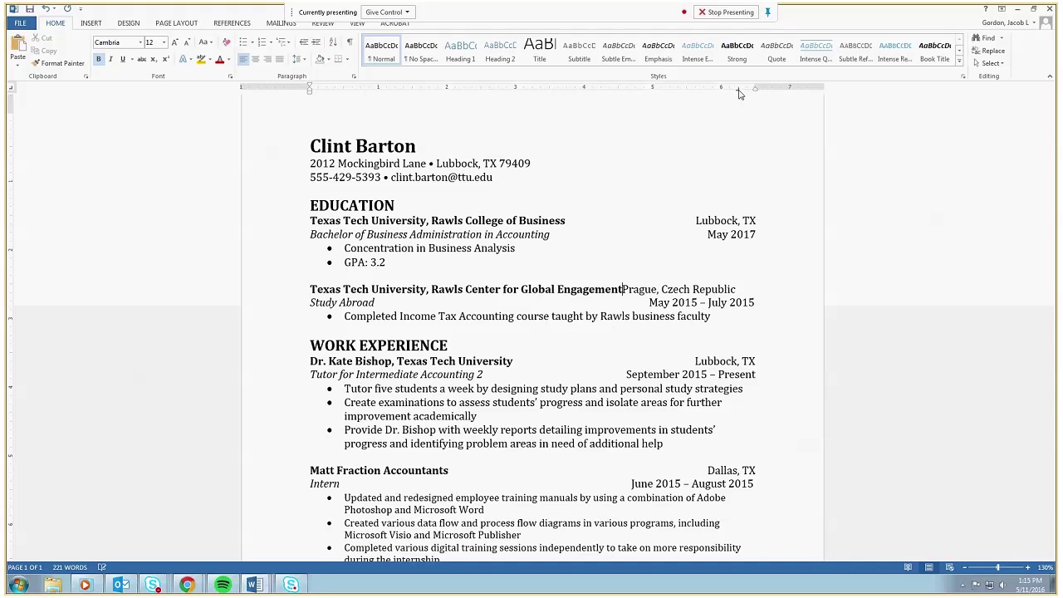
drag(739, 90, 755, 90)
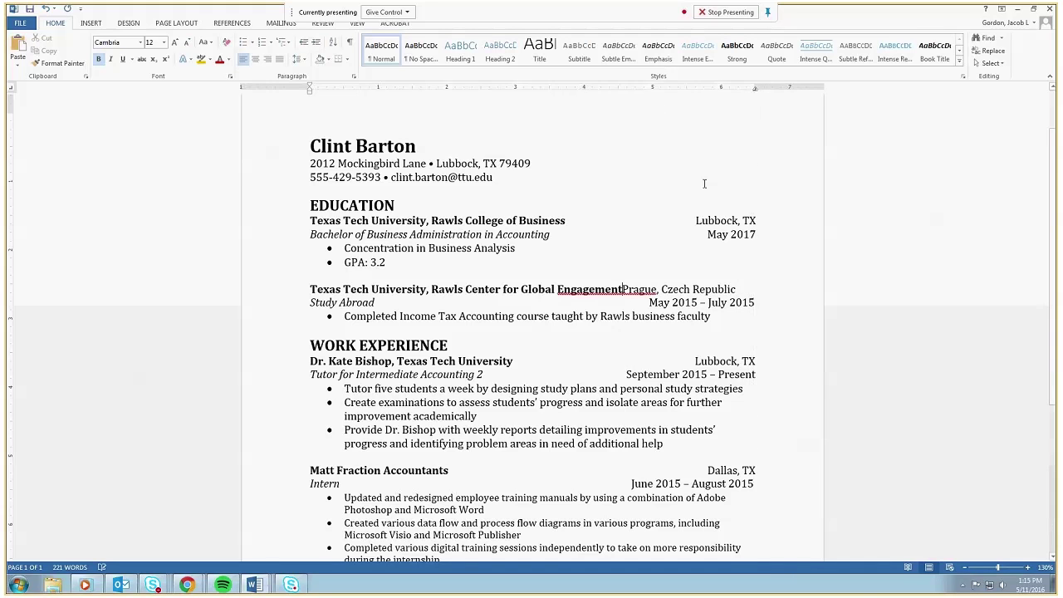
key(Tab)
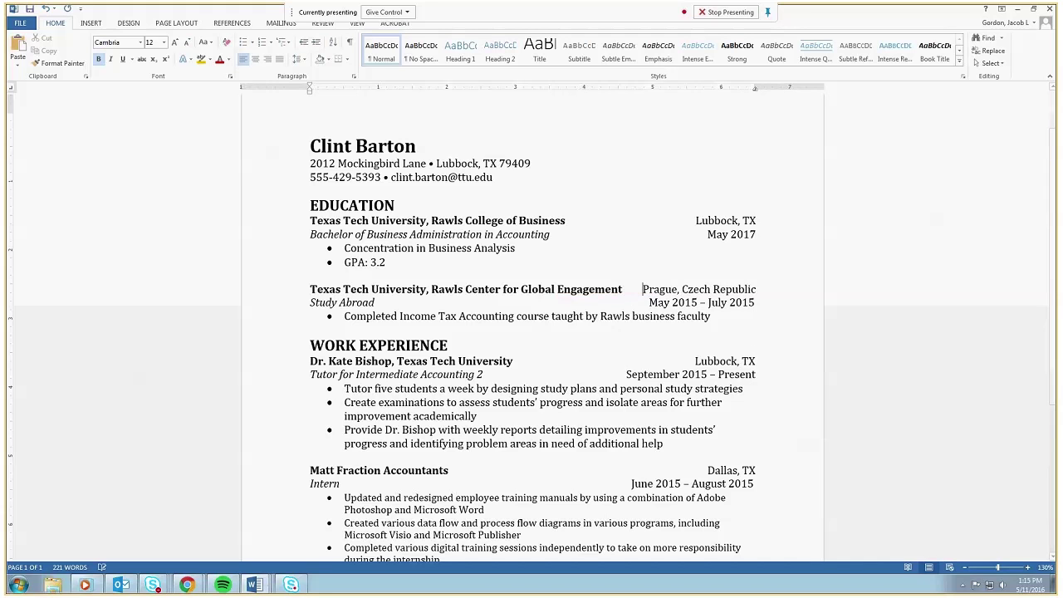
Replace the spacing before "May 2015 – July 2015" on the Study Abroad line with a tab to a right tab stop at the margin
key(Down)
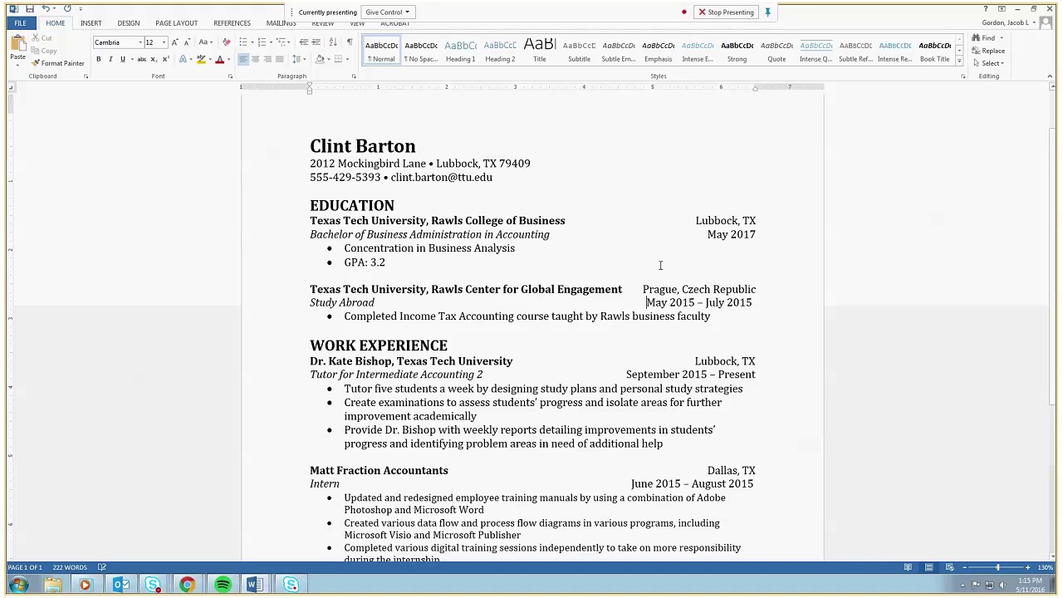
key(BackSpace)
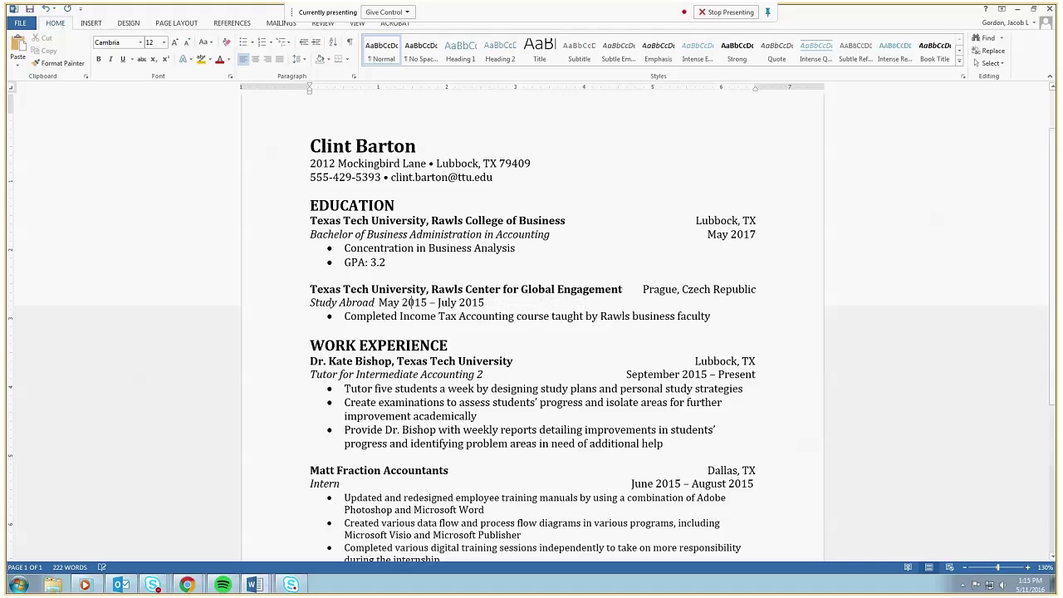
key(BackSpace)
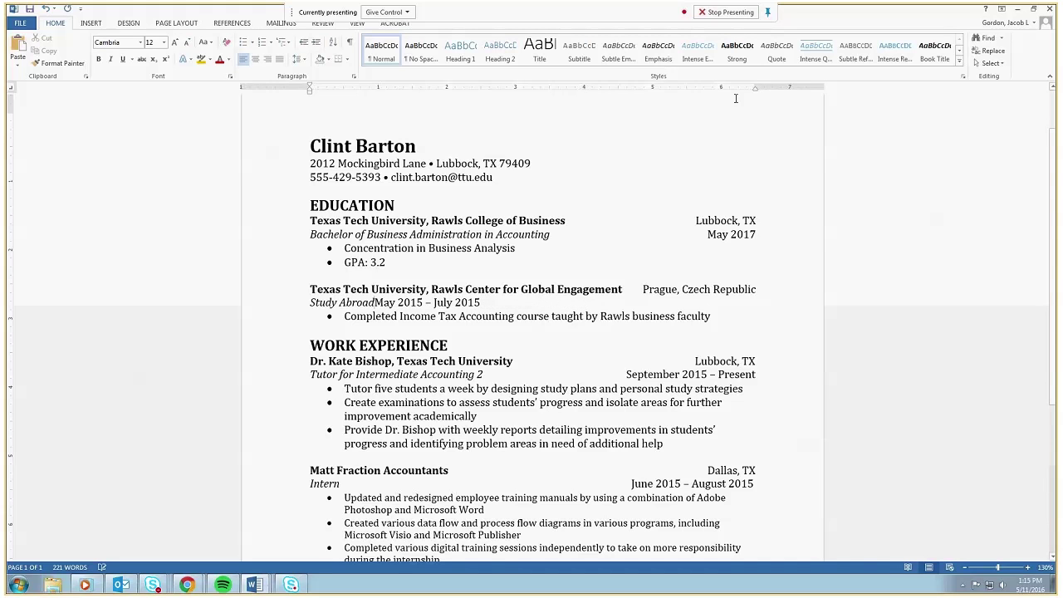
click(733, 90)
drag(734, 90, 754, 90)
key(Tab)
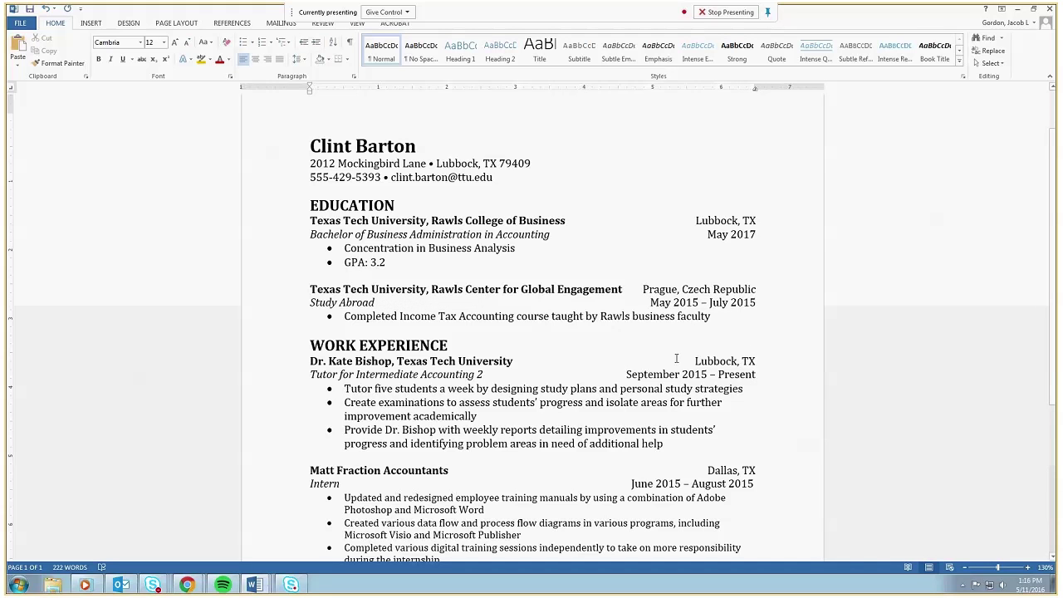
Align the tutoring job's "Lubbock, TX" and "September 2015 – Present" to right tab stops at the right margin, replacing the old spacing
drag(694, 361, 512, 367)
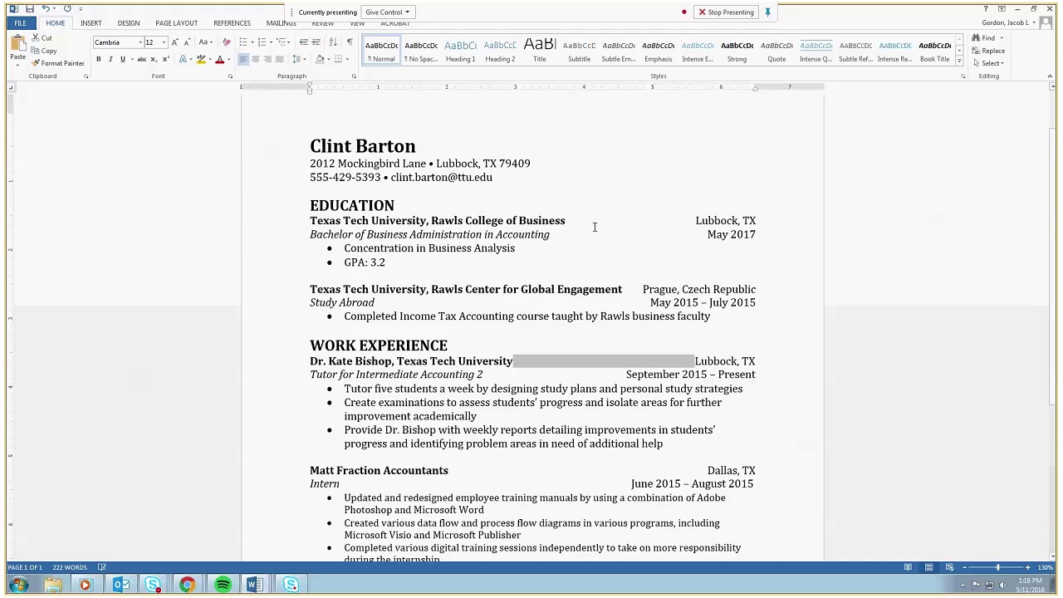
key(Delete)
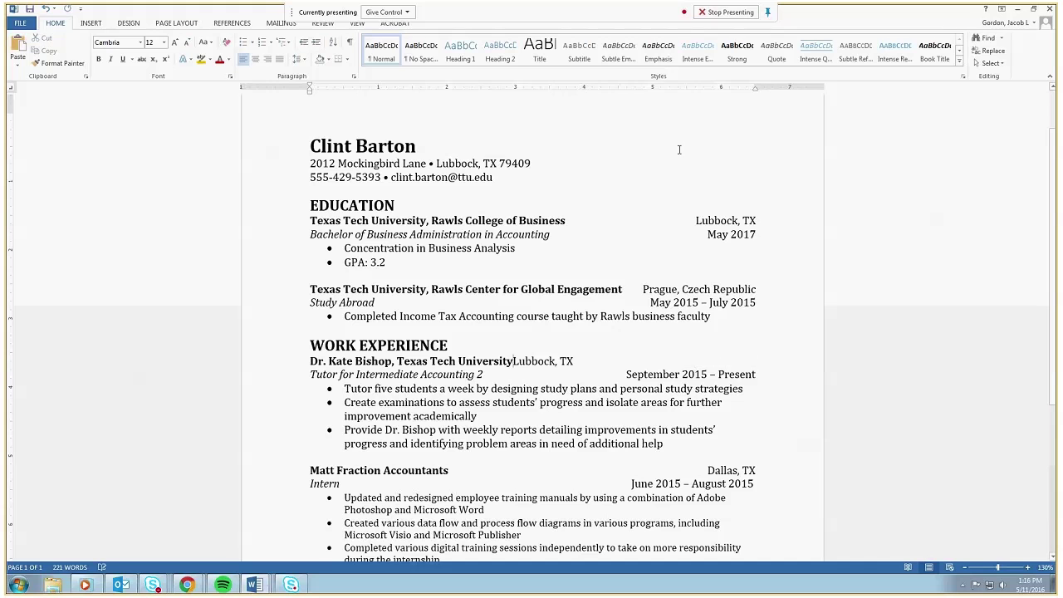
drag(738, 89, 755, 88)
key(Tab)
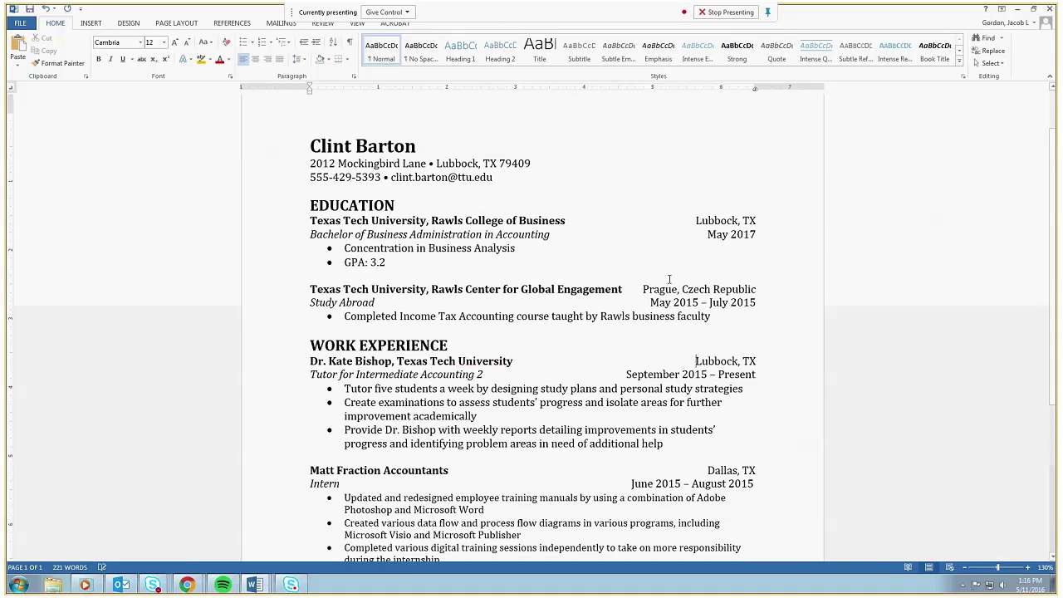
drag(629, 374, 483, 375)
key(Delete)
mouse_move(755, 89)
mouse_down()
mouse_move(738, 91)
mouse_move(756, 92)
mouse_up()
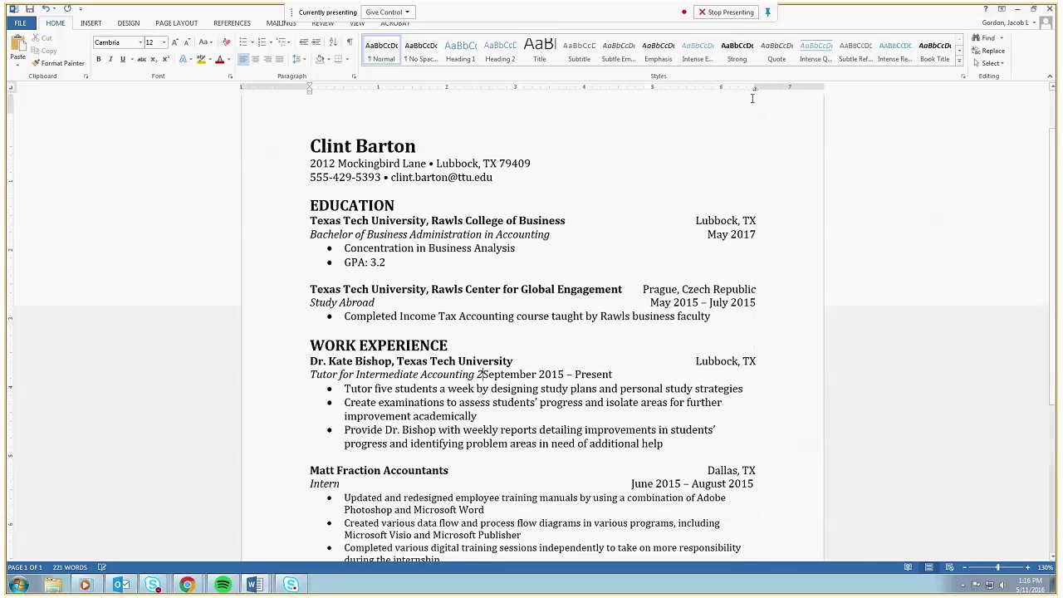
key(Tab)
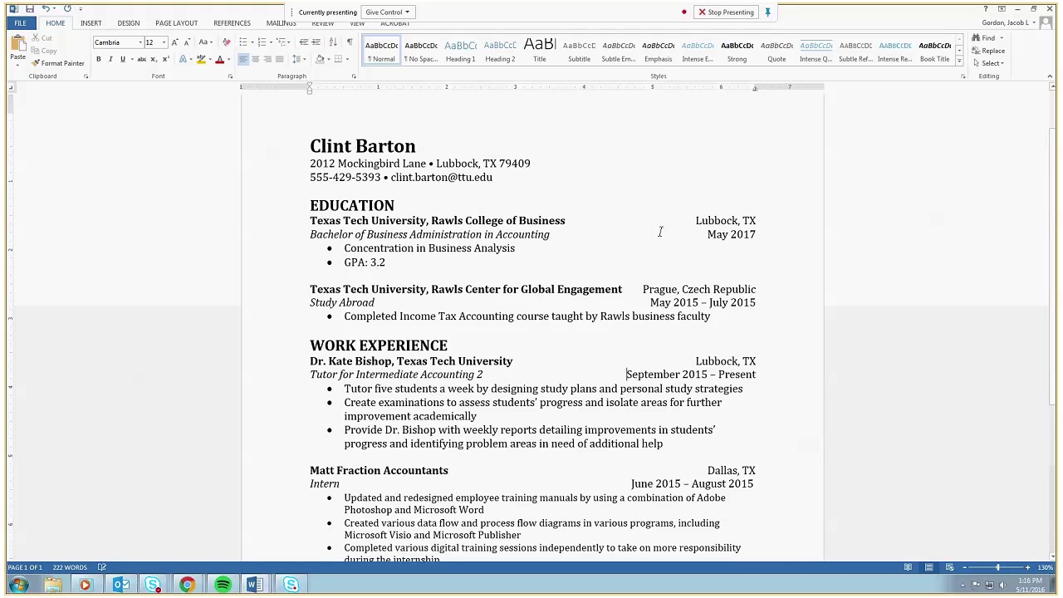
Align "Dallas, TX" and "June 2015 – August 2015" in the Matt Fraction Accountants entry to right tab stops at the margin, replacing the old spacing
drag(708, 470, 449, 471)
key(Delete)
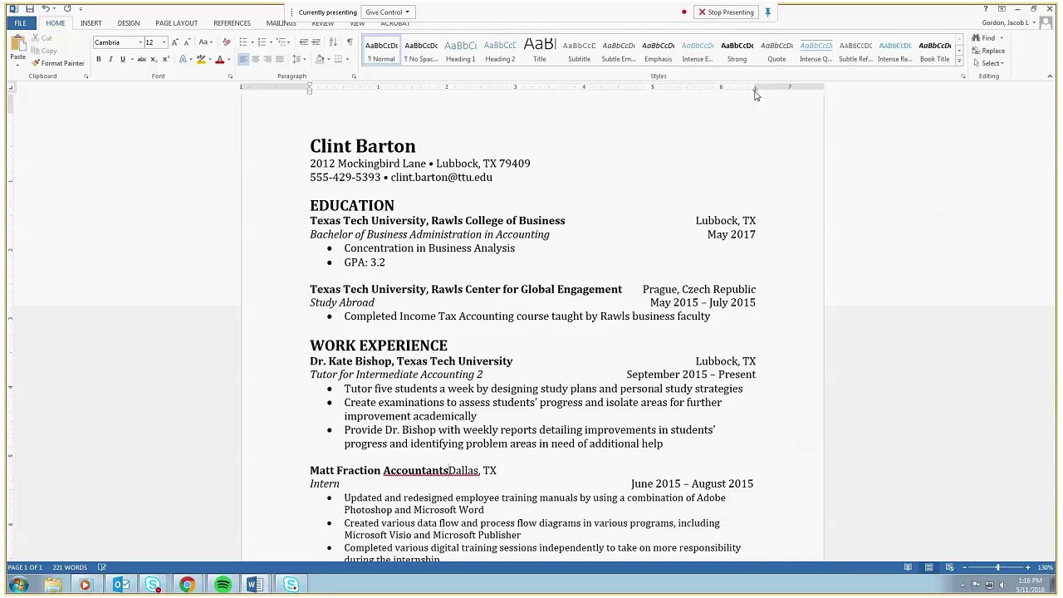
key(Tab)
drag(632, 484, 341, 484)
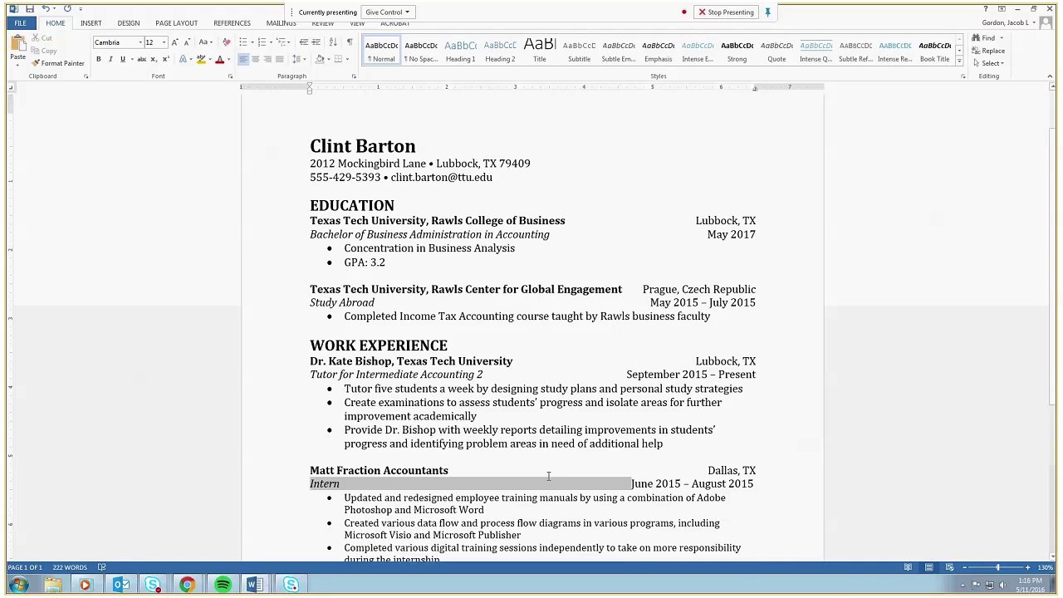
key(Delete)
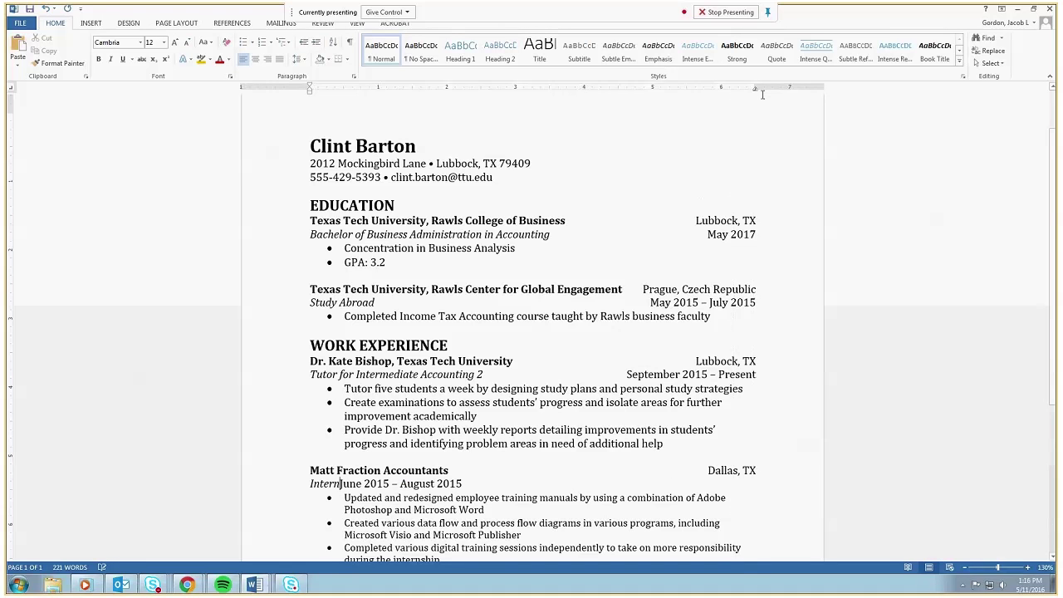
key(Tab)
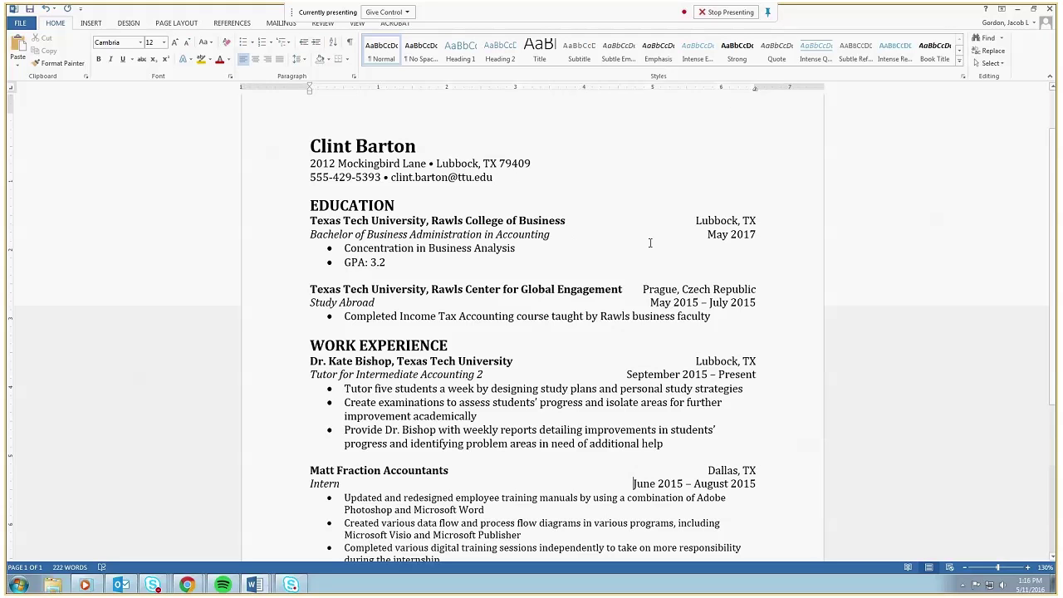
Change the graduation month to December and the bachelor's degree major to Energy Commerce
double_click(718, 239)
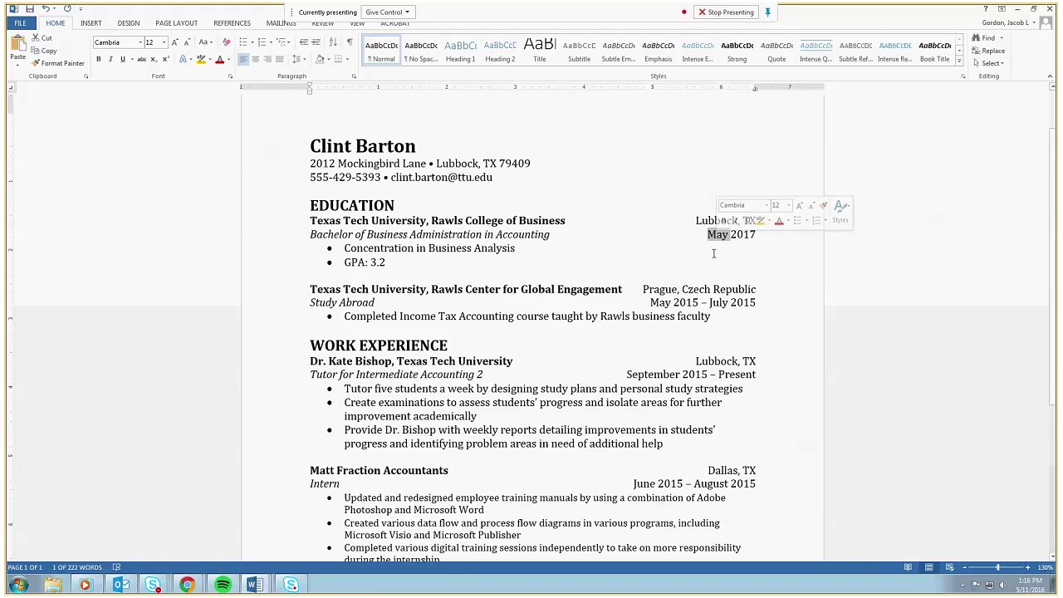
text(Decemb)
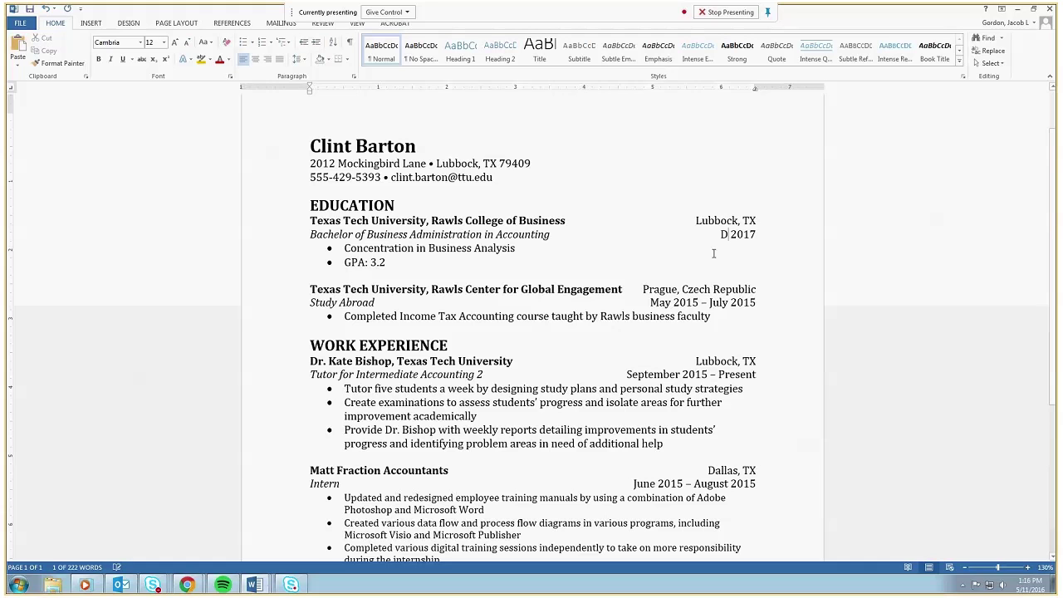
key(Return)
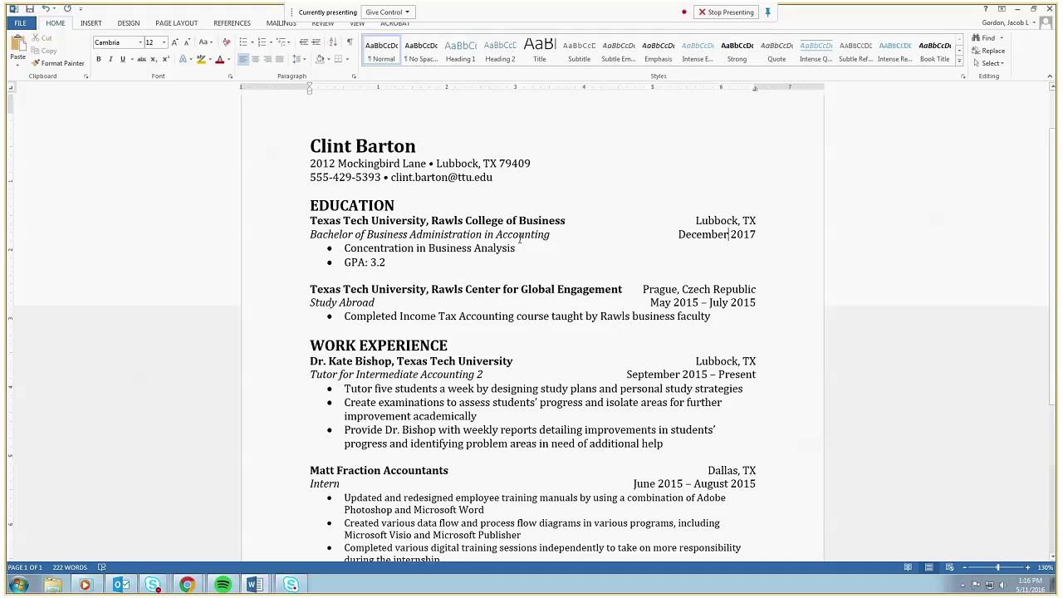
double_click(520, 235)
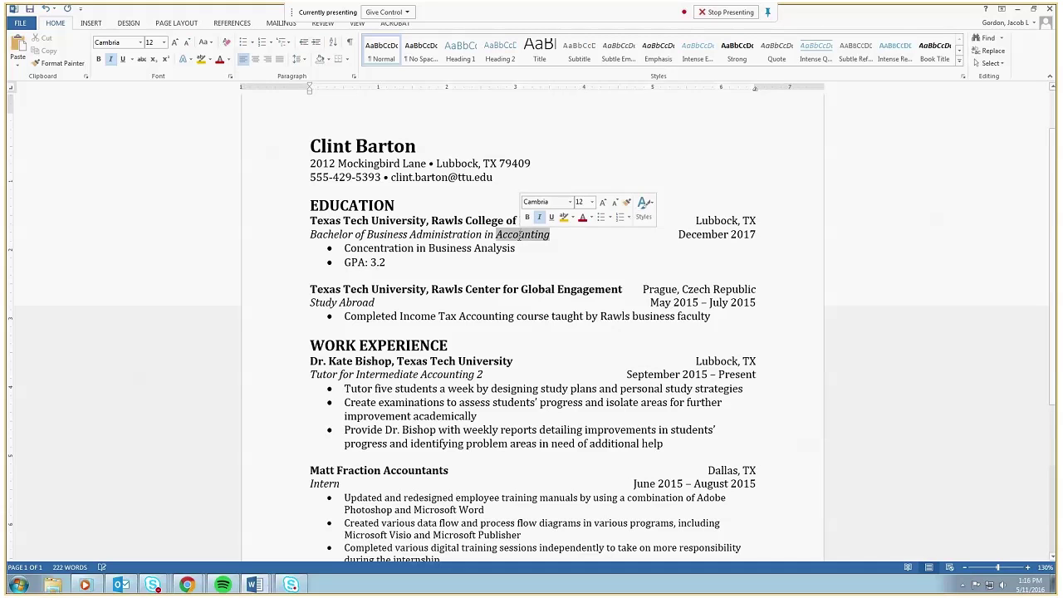
text(Energy Commerce)
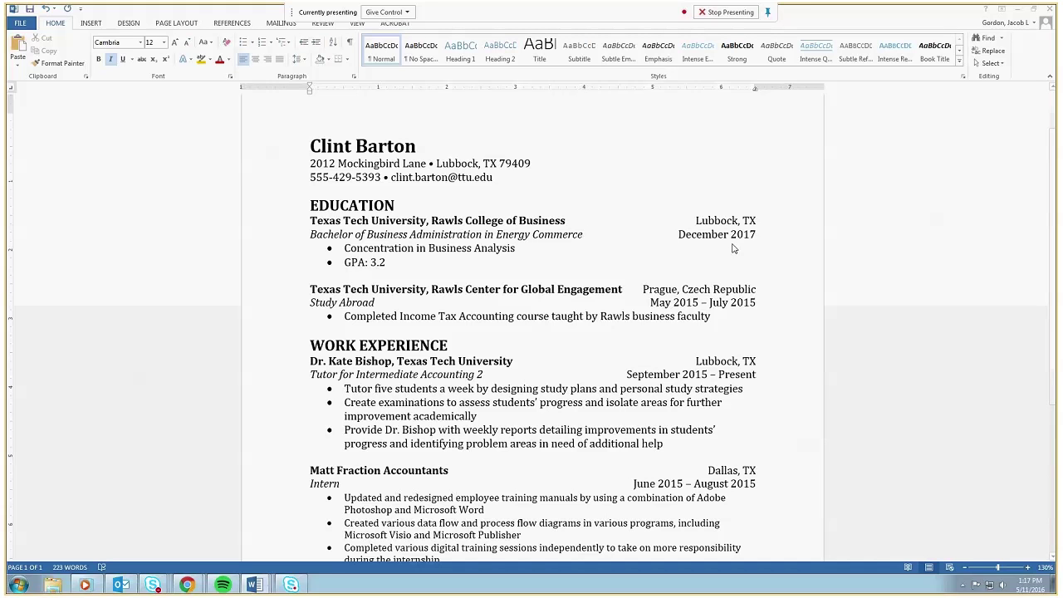
Paste the résumé's contact header into the blank document and add a bold 16-point "EDUCATION" heading below it
drag(863, 54, 538, 7)
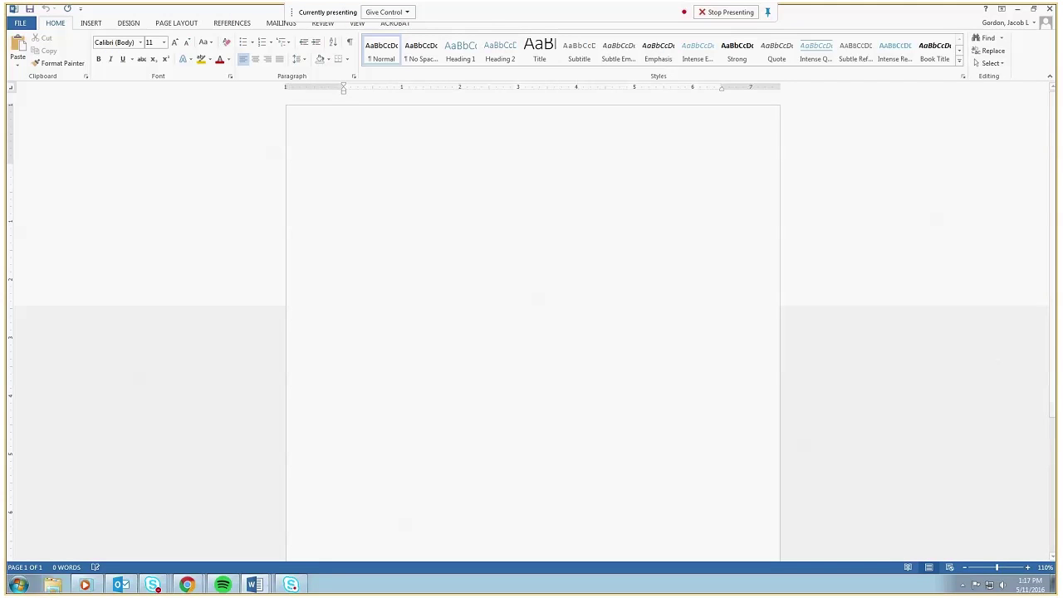
key(ctrl+v)
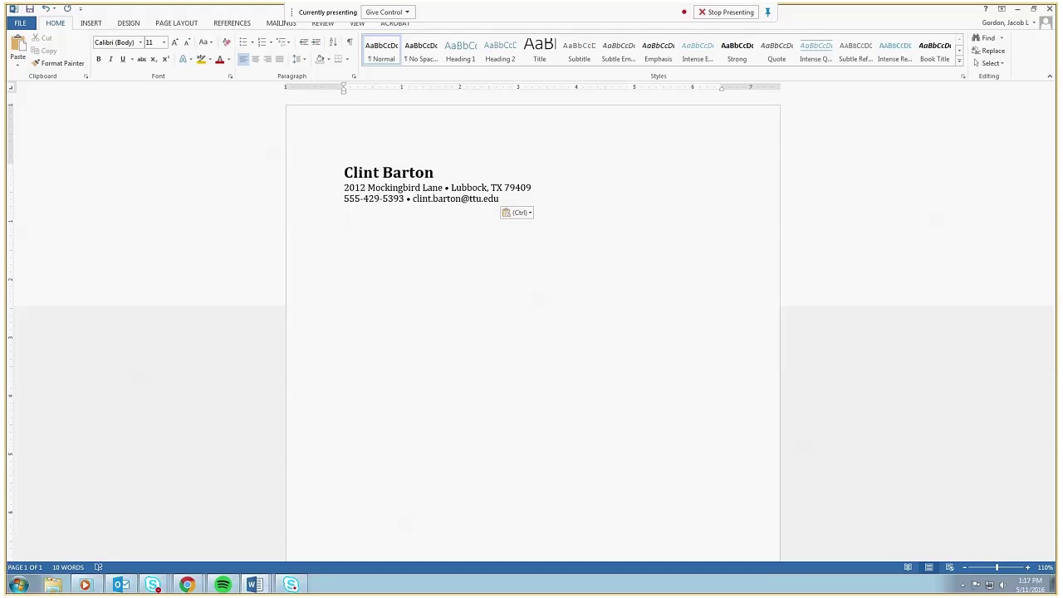
key(Return)
click(175, 43)
key(ctrl+b)
text(EDUCATION)
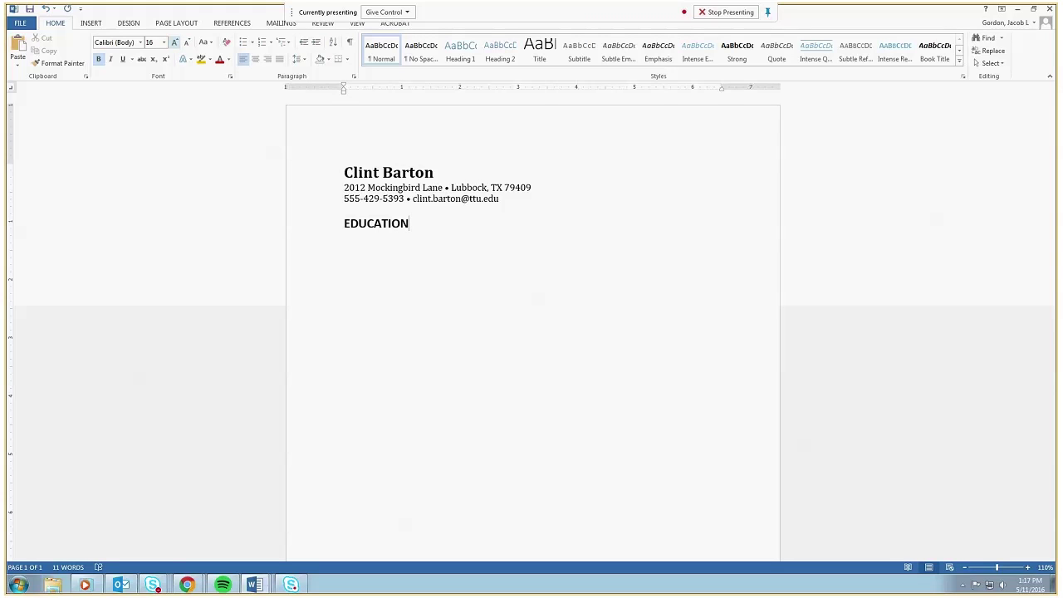
Below the heading, enter bold "Texas Tech University, Rawls College of Business" and regular "Lubbock, TX" aligned to a right tab stop at the right margin
key(Return)
drag(700, 91, 720, 98)
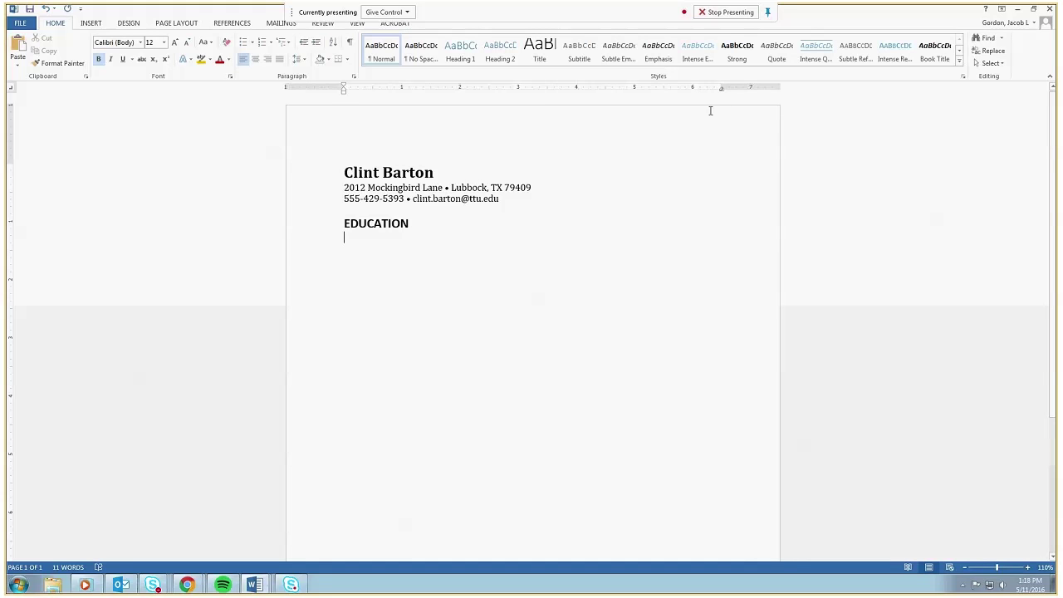
text(Texas Tech Univ)
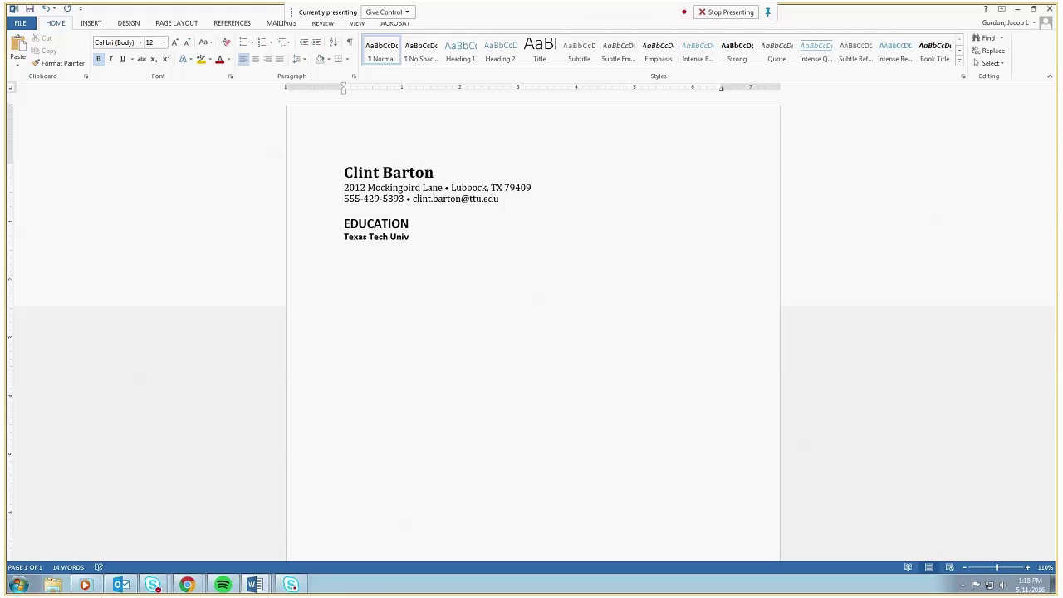
text(ersity, Rawls College of Business)
key(ctrl+b)
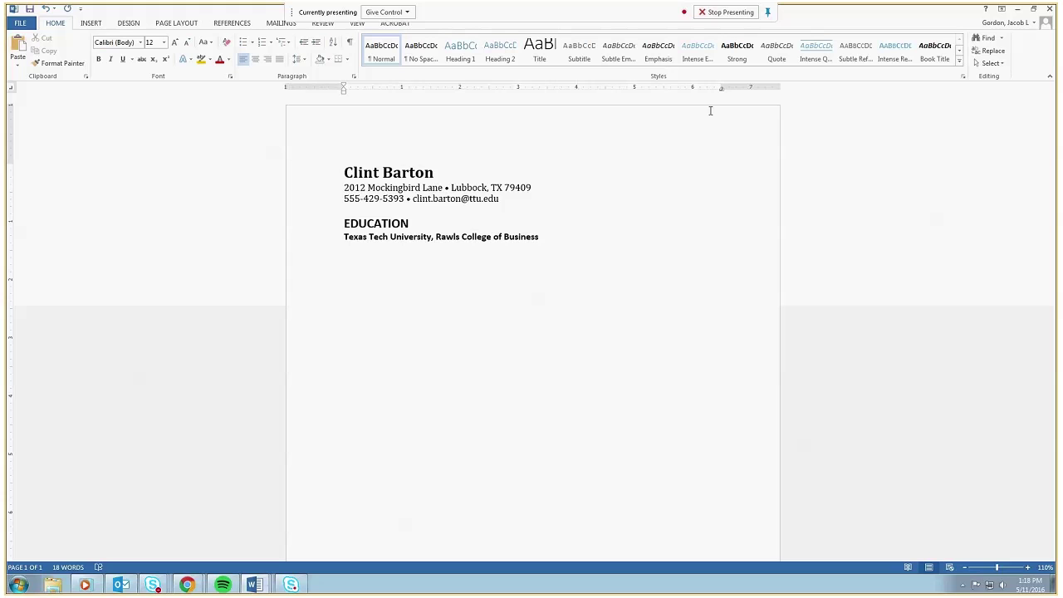
key(Tab)
text(Lubbock, TX)
Add a line with italic "Bachelor of Business Administration, Finance" and regular "Graduation: May 2017" tabbed to the right margin
key(Return)
key(ctrl+i)
text(Bachelor of Business )
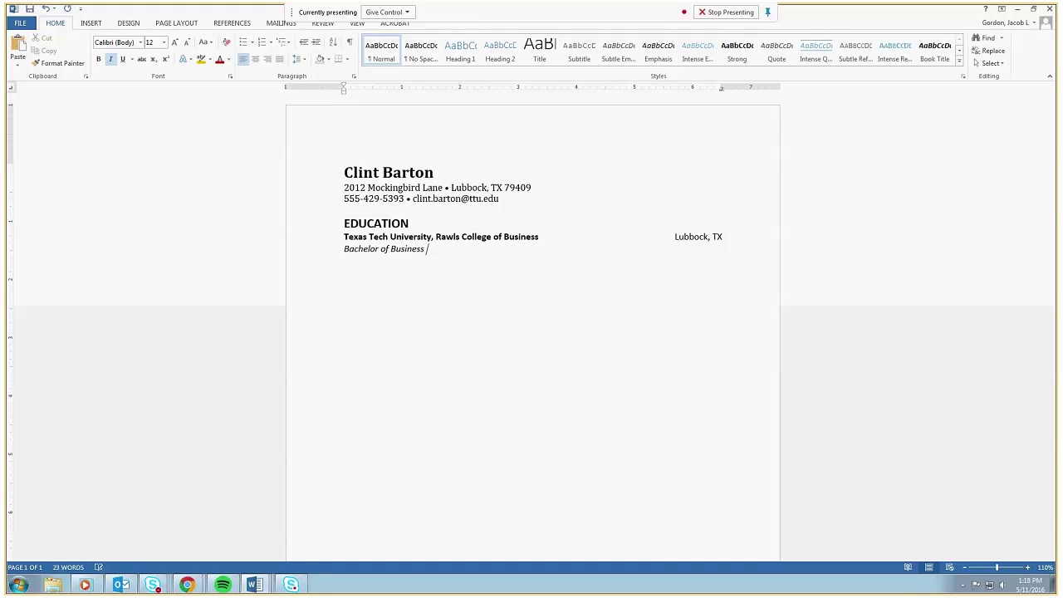
text(Administration, Finance)
key(ctrl+i)
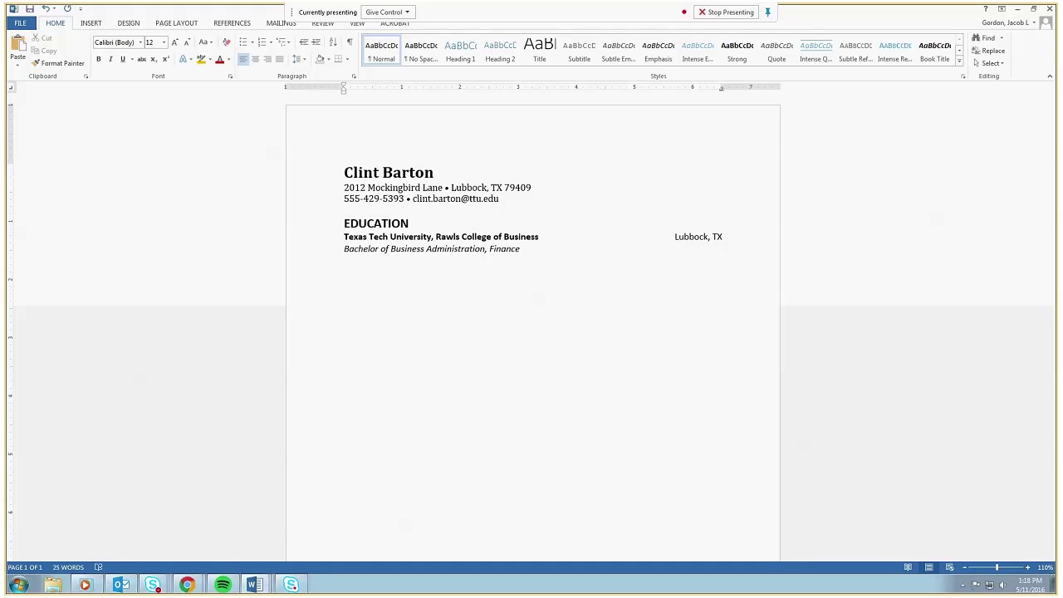
text(Graduation: May 2017)
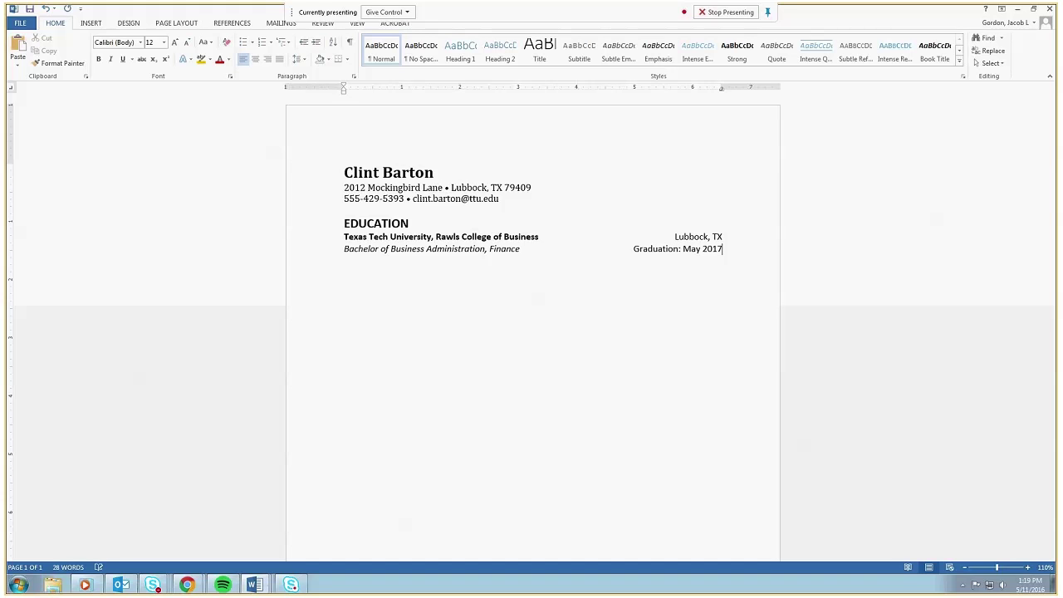